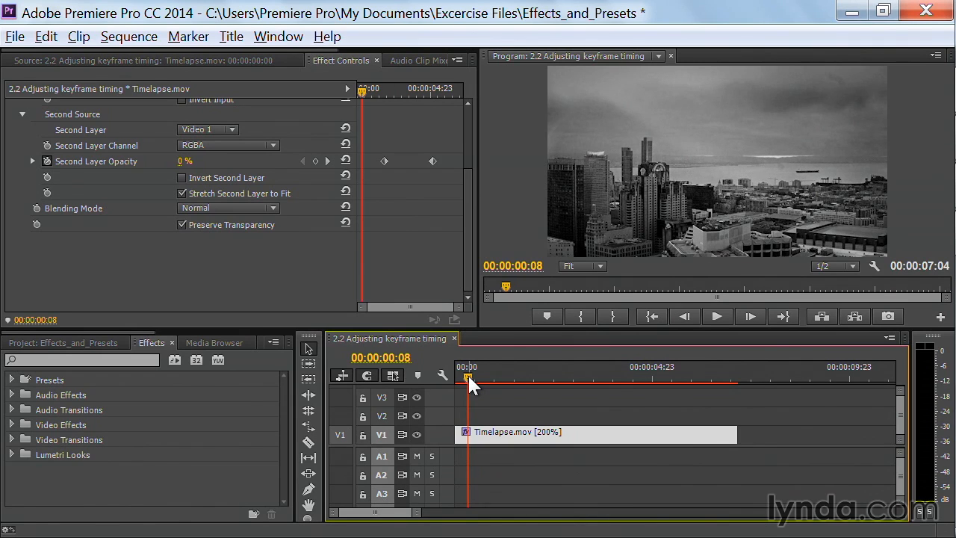
Step: Preview the fade, then move the first Second Layer Opacity keyframe to about 00:00:01:05
{"action": "key", "text": "space"}
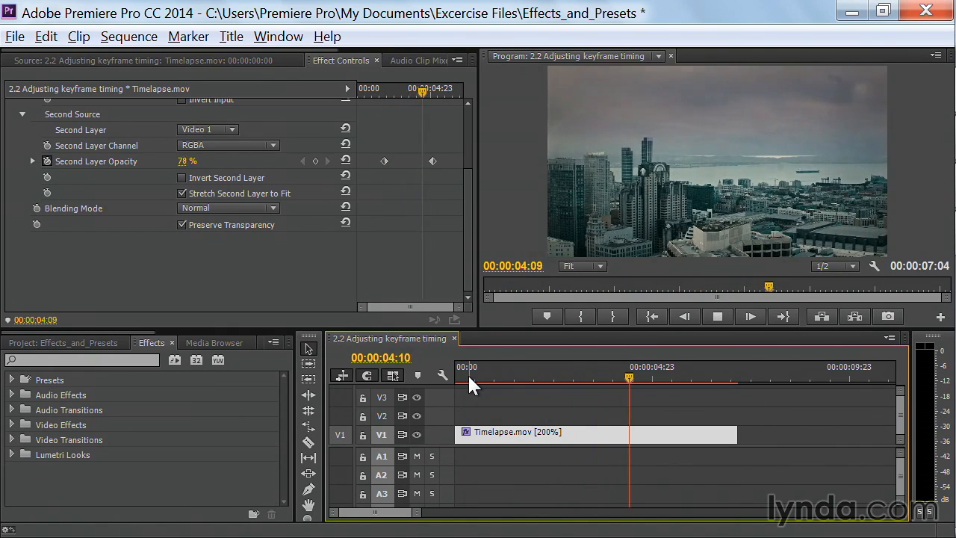
{"action": "key", "text": "space"}
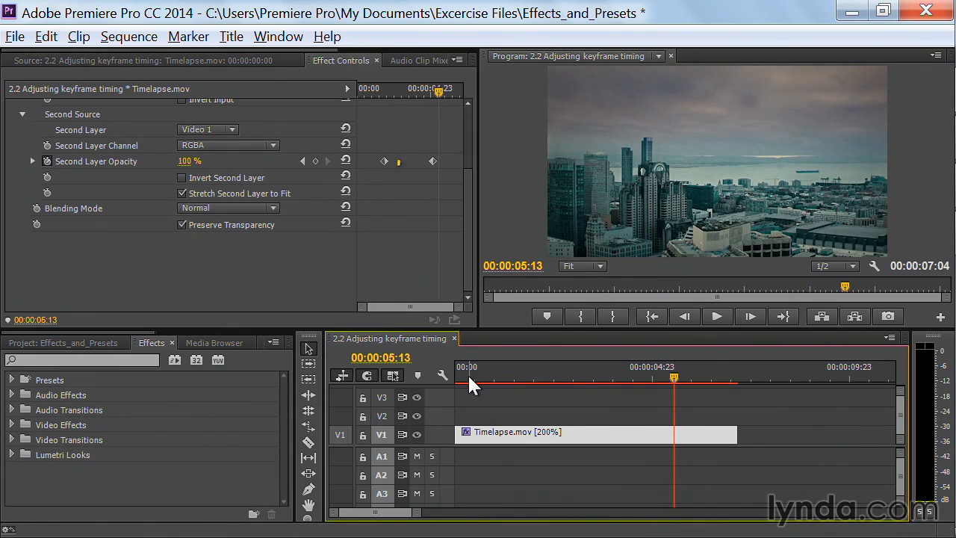
{"action": "left_click_drag", "start_coordinate": [383, 162], "coordinate": [371, 171]}
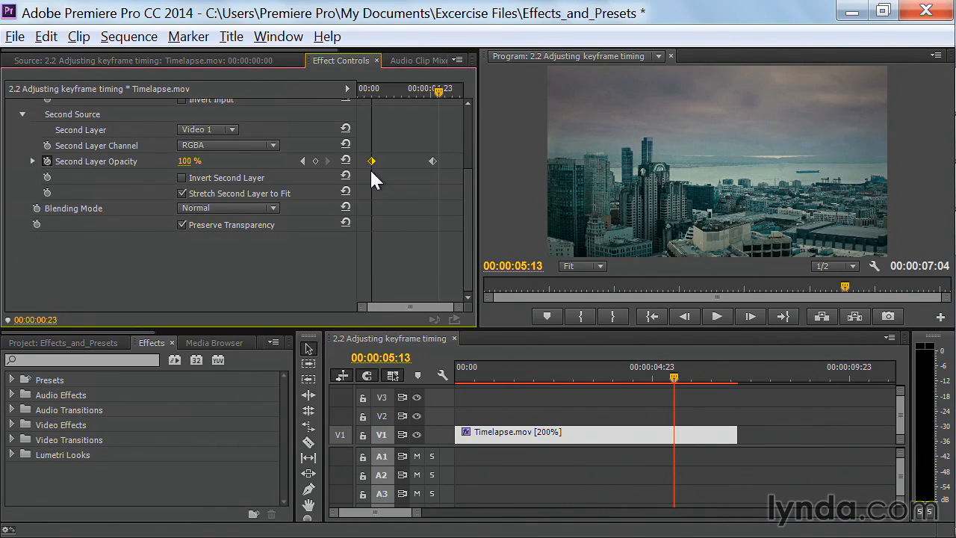
{"action": "left_click_drag", "start_coordinate": [371, 171], "coordinate": [374, 167]}
{"action": "left_click", "coordinate": [51, 360]}
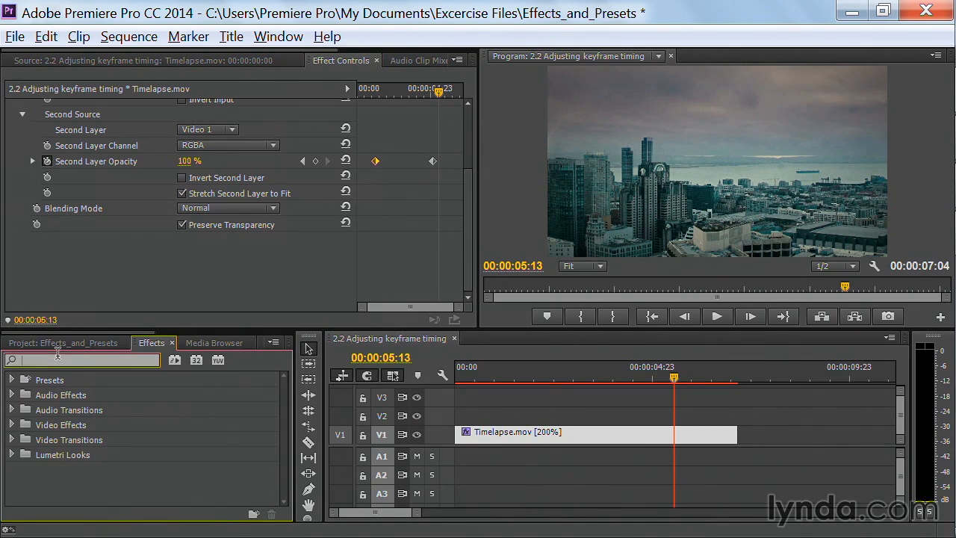
Step: Search the Effects panel for 'camer' and apply Camera Blur to Timelapse.mov
{"action": "type", "text": "camera"}
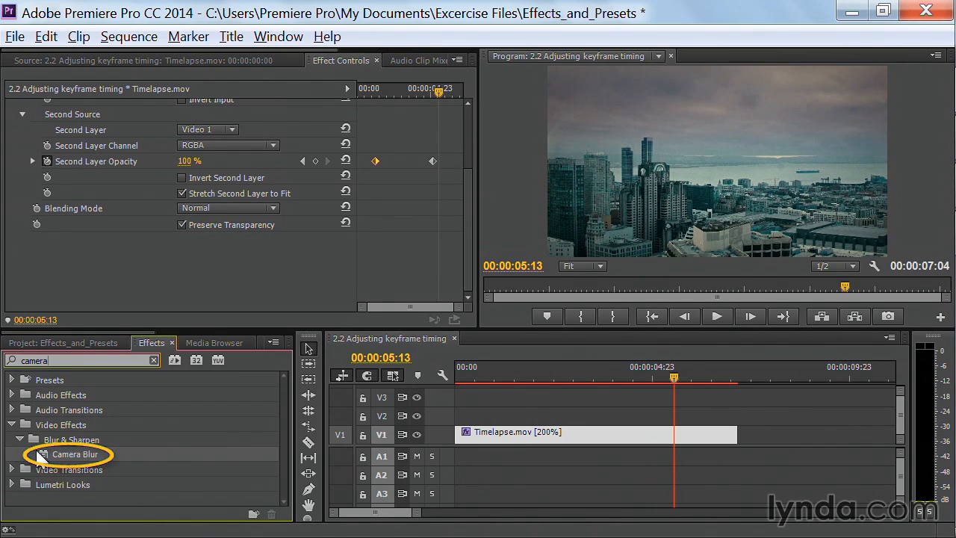
{"action": "mouse_move", "coordinate": [45, 453]}
{"action": "left_mouse_down"}
{"action": "mouse_move", "coordinate": [284, 437]}
{"action": "mouse_move", "coordinate": [504, 442]}
{"action": "left_mouse_up"}
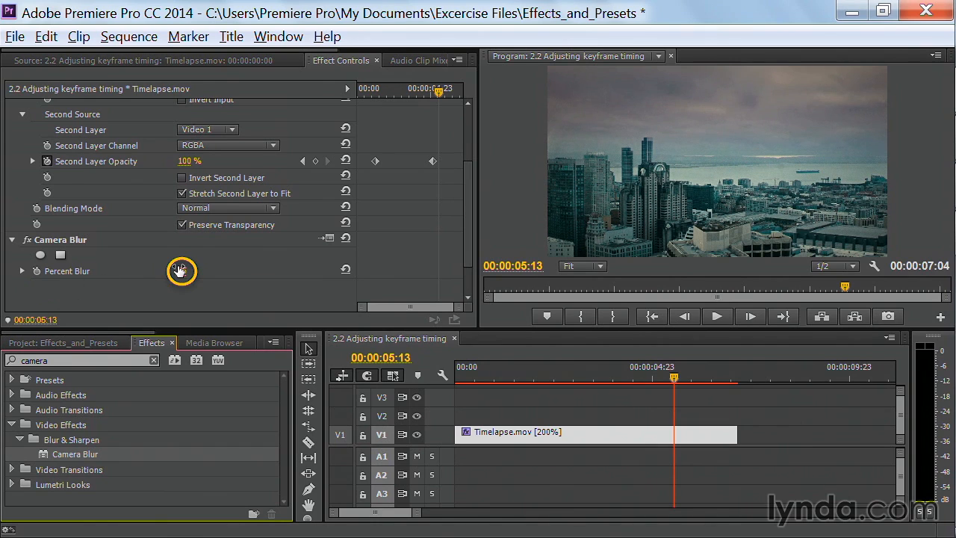
Step: Raise Camera Blur's Percent Blur to 15 and move the playhead back slightly to preview
{"action": "mouse_move", "coordinate": [181, 271]}
{"action": "left_mouse_down"}
{"action": "mouse_move", "coordinate": [196, 271]}
{"action": "mouse_move", "coordinate": [158, 270]}
{"action": "mouse_move", "coordinate": [198, 270]}
{"action": "left_mouse_up"}
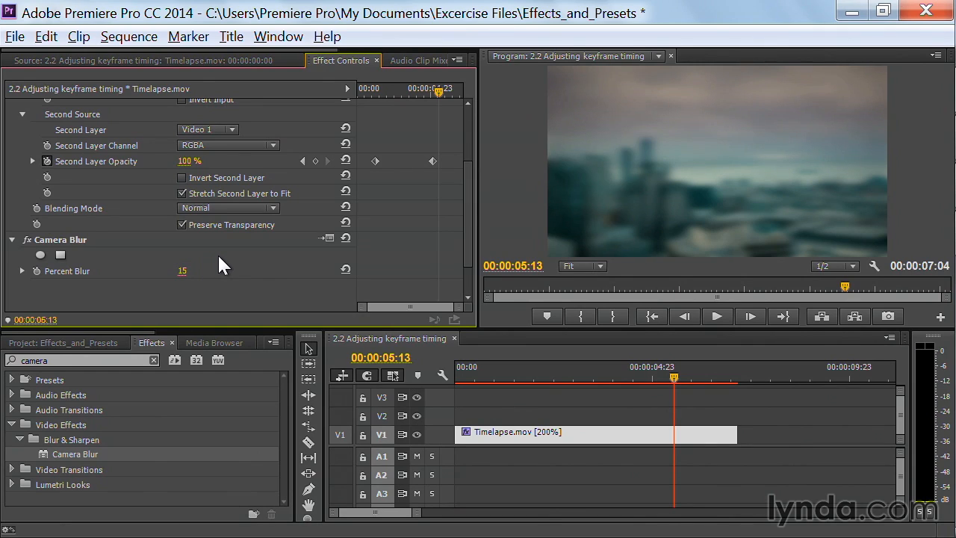
{"action": "mouse_move", "coordinate": [435, 88]}
{"action": "left_mouse_down"}
{"action": "mouse_move", "coordinate": [411, 113]}
{"action": "mouse_move", "coordinate": [431, 94]}
{"action": "mouse_move", "coordinate": [416, 110]}
{"action": "mouse_move", "coordinate": [408, 85]}
{"action": "mouse_move", "coordinate": [421, 89]}
{"action": "left_mouse_up"}
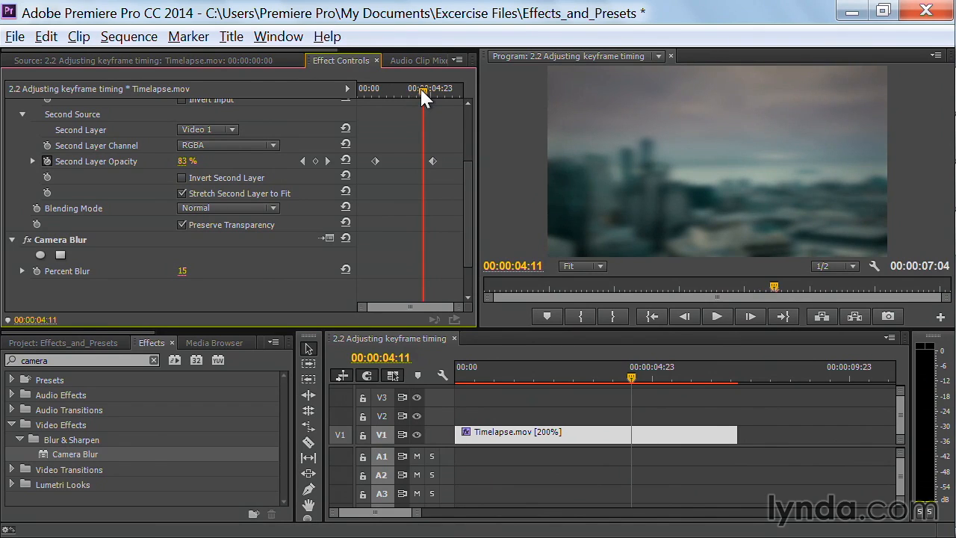
Step: Jump to the last Second Layer Opacity keyframe at 00:00:05:03, where blur animation begins
{"action": "left_click", "coordinate": [327, 160]}
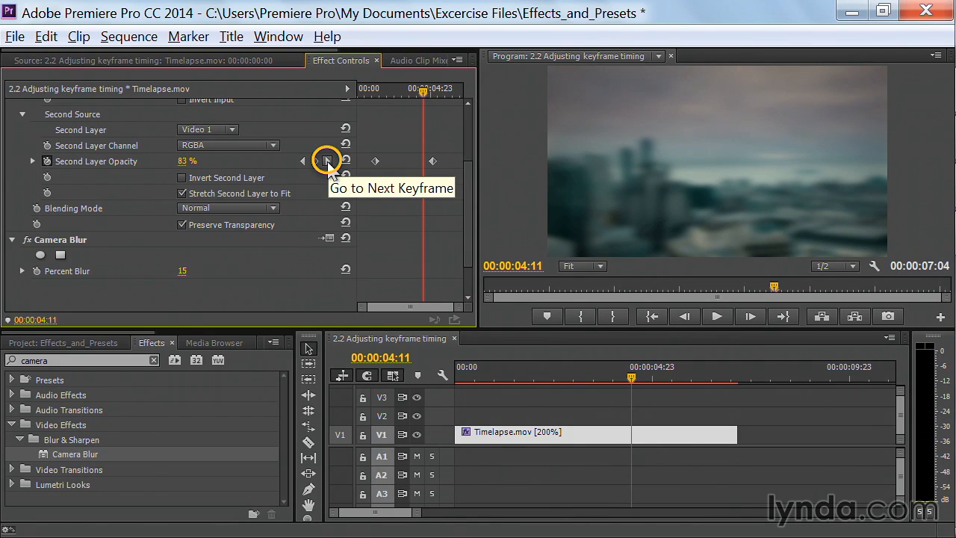
{"action": "left_click", "coordinate": [327, 160]}
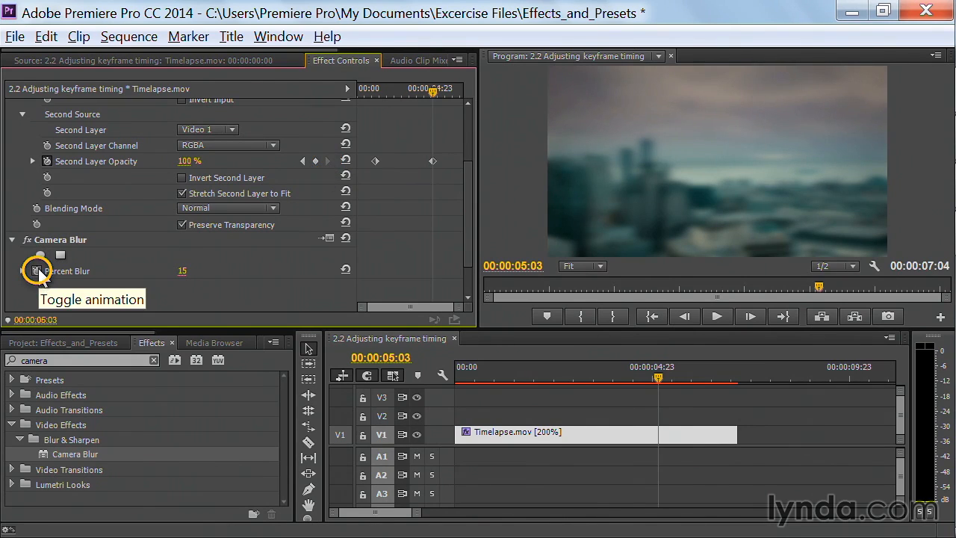
{"action": "scroll", "coordinate": [35, 270], "scroll_direction": "up", "scroll_amount": 2}
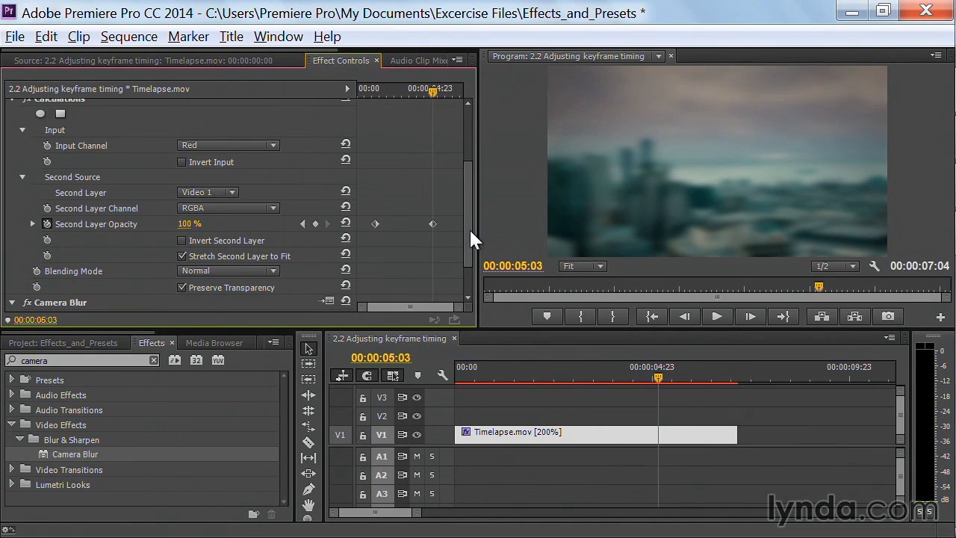
{"action": "scroll", "coordinate": [469, 228], "scroll_direction": "down", "scroll_amount": 2}
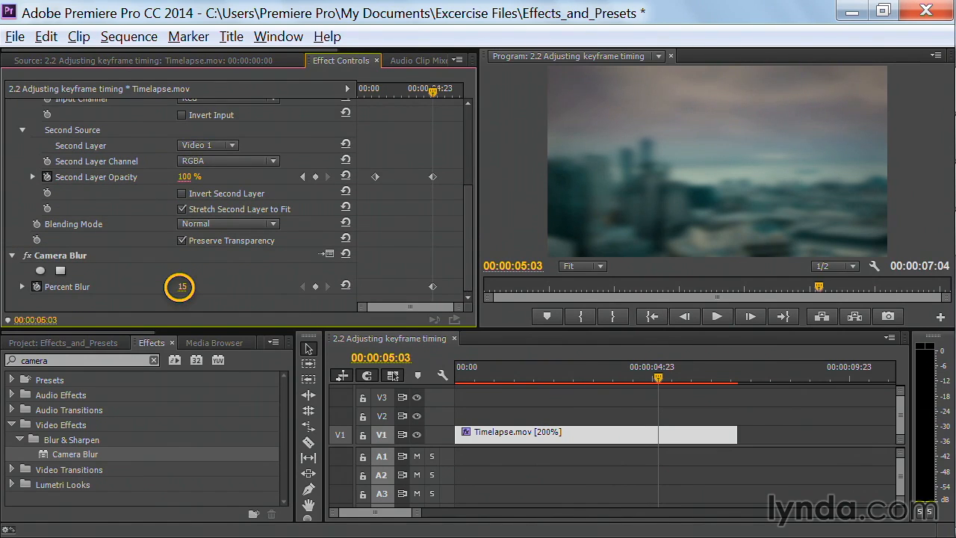
Step: Key Percent Blur at 0 at 00:00:05:03 and at 12 near the clip start
{"action": "left_click_drag", "start_coordinate": [179, 287], "coordinate": [168, 287]}
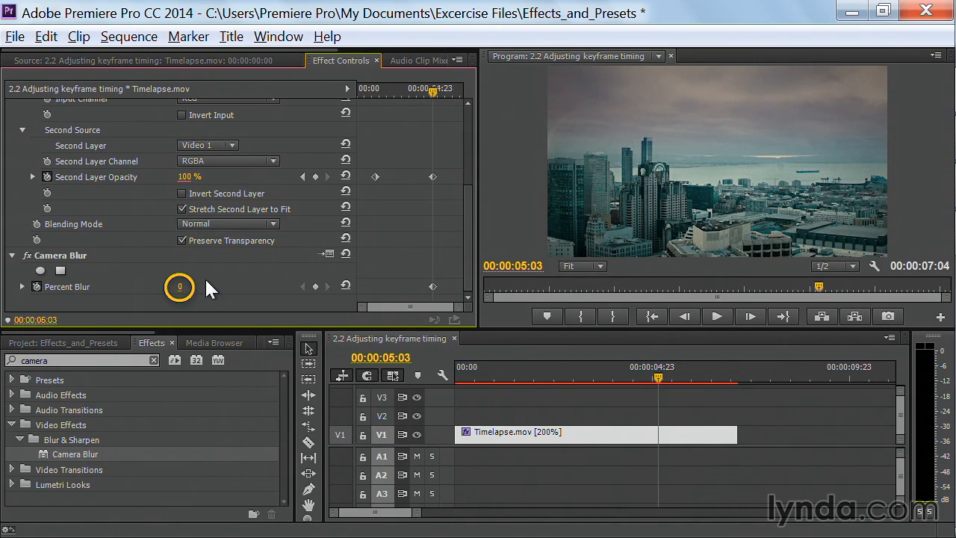
{"action": "left_click_drag", "start_coordinate": [432, 90], "coordinate": [392, 113]}
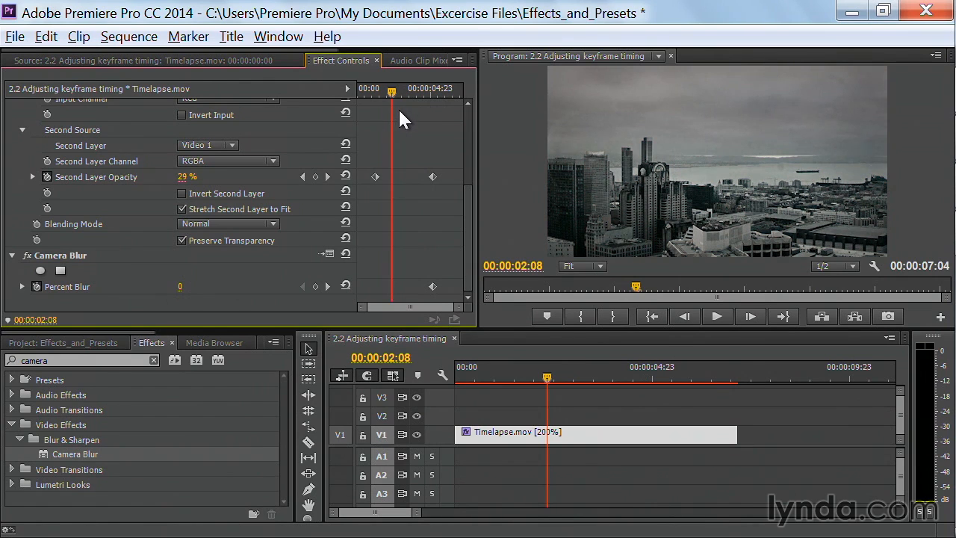
{"action": "left_click_drag", "start_coordinate": [388, 90], "coordinate": [362, 120]}
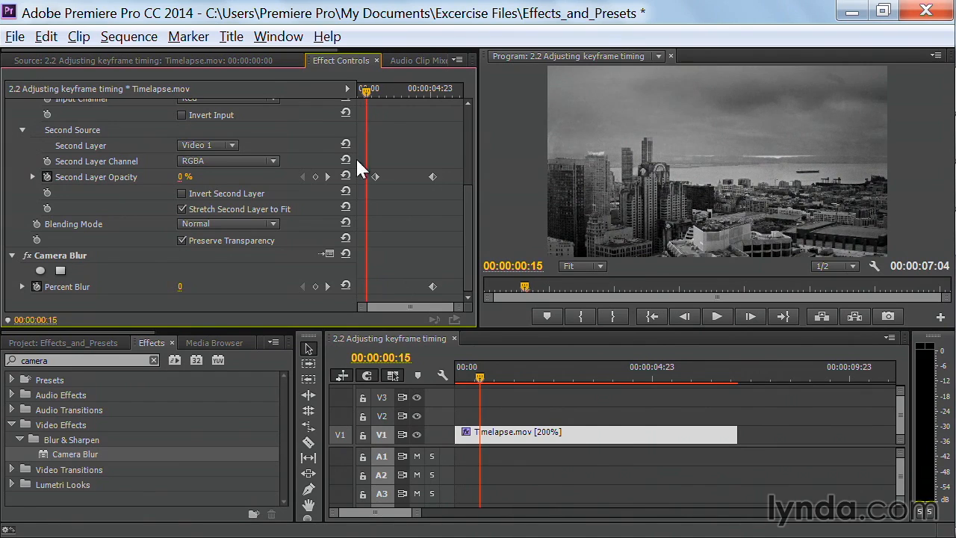
{"action": "mouse_move", "coordinate": [180, 287]}
{"action": "left_mouse_down"}
{"action": "mouse_move", "coordinate": [203, 287]}
{"action": "mouse_move", "coordinate": [192, 285]}
{"action": "left_mouse_up"}
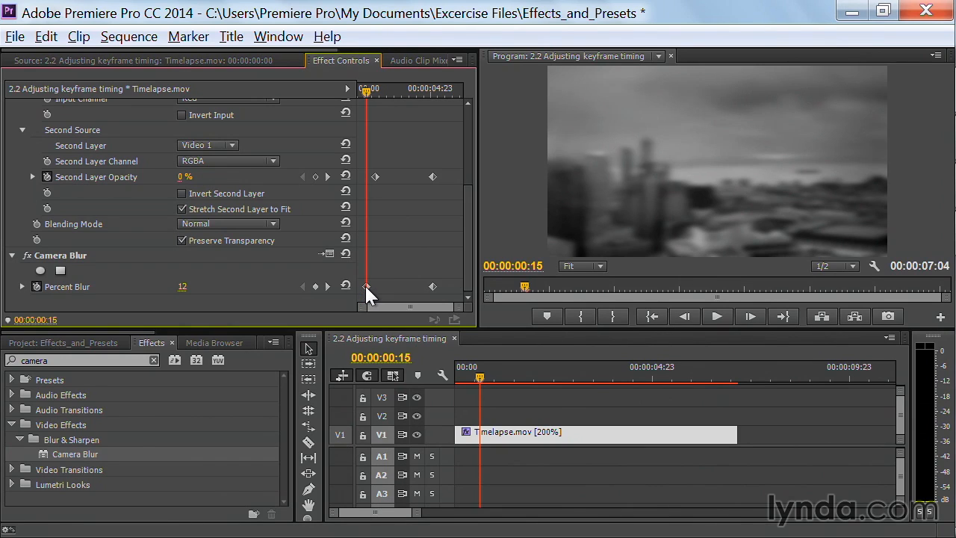
Step: Align the starting Percent Blur keyframe with the first opacity keyframe, then return to the start
{"action": "left_click_drag", "start_coordinate": [366, 288], "coordinate": [371, 289]}
{"action": "left_click_drag", "start_coordinate": [374, 295], "coordinate": [374, 296]}
{"action": "left_click", "coordinate": [464, 374]}
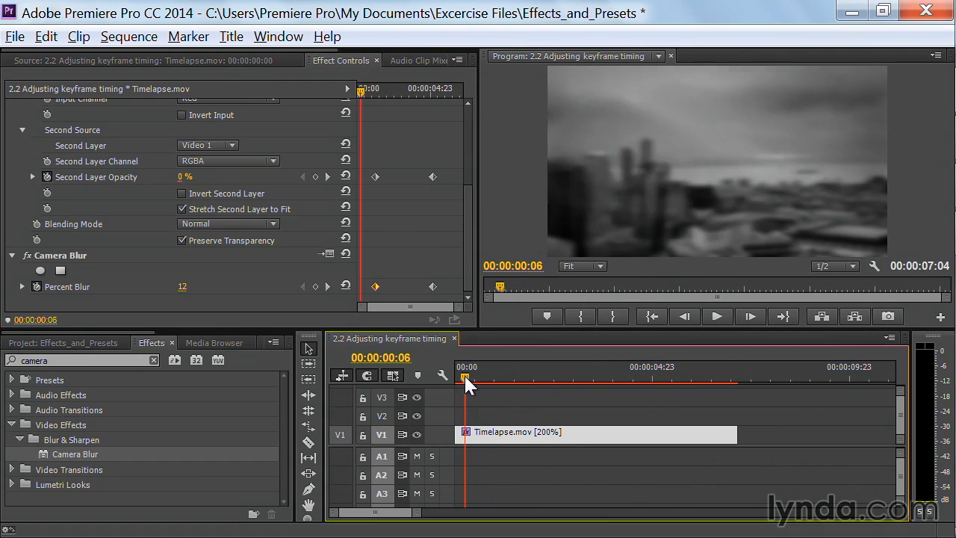
Step: Preview the combined fade and blur, then move back to about 00:00:00:16
{"action": "key", "text": "space"}
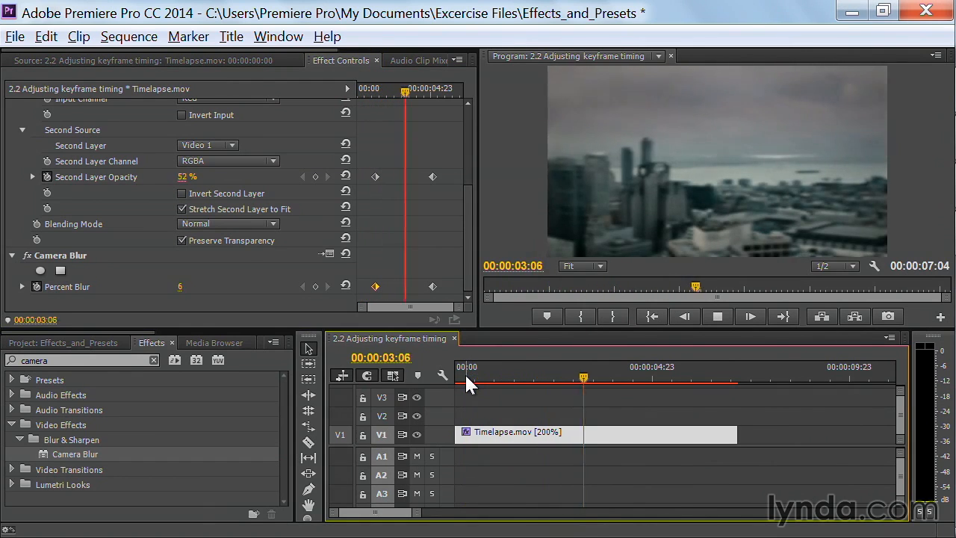
{"action": "key", "text": "space"}
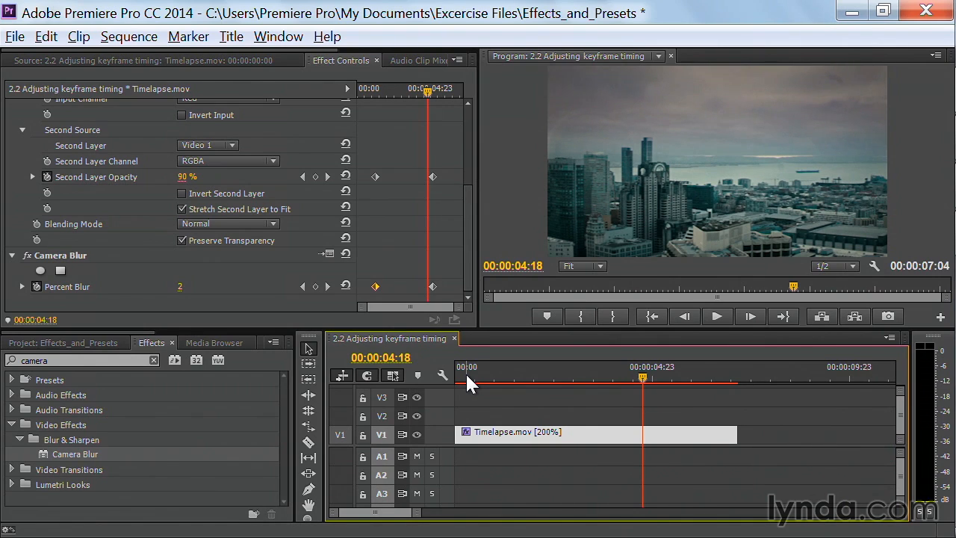
{"action": "left_click_drag", "start_coordinate": [433, 86], "coordinate": [369, 94]}
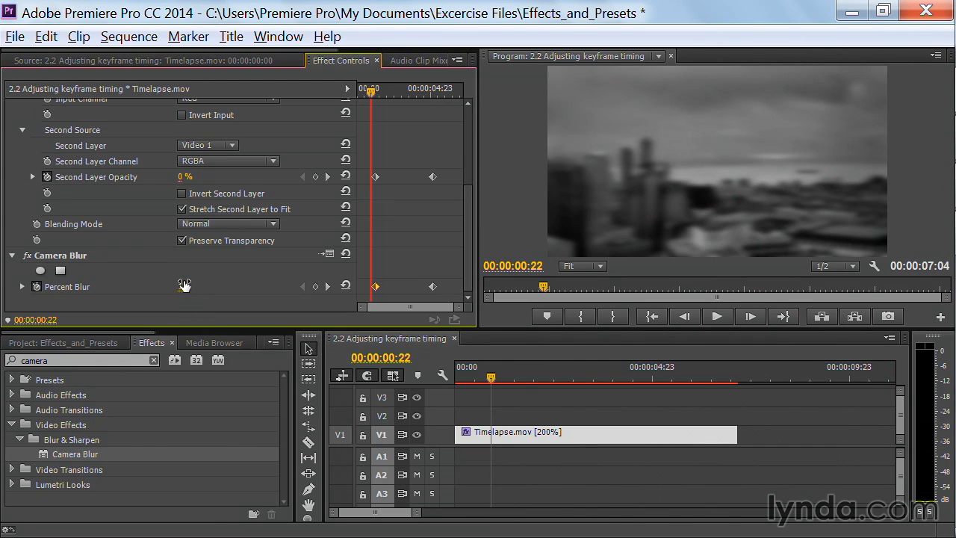
Step: Add early Percent Blur keyframes, setting Percent Blur to 20 at 00:00:00:19
{"action": "left_click_drag", "start_coordinate": [184, 287], "coordinate": [173, 287]}
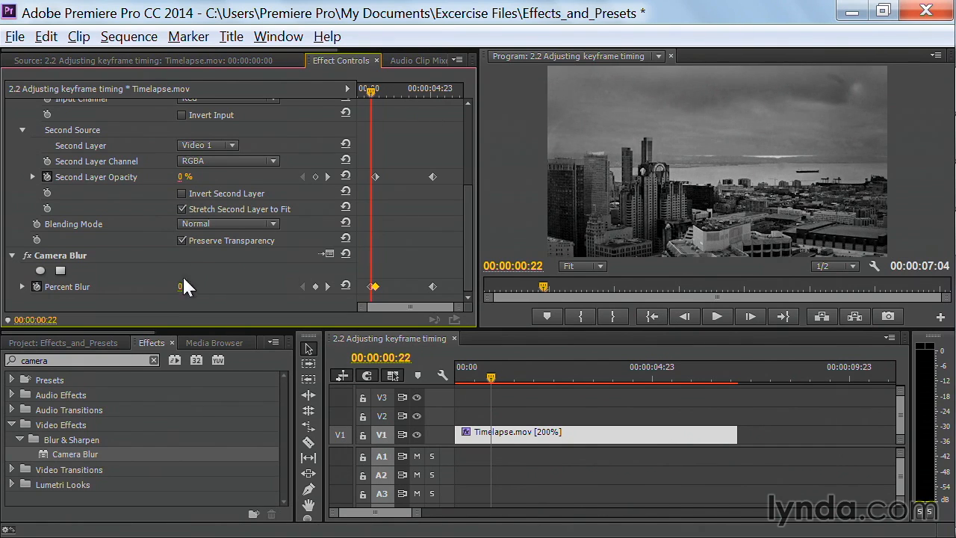
{"action": "left_click_drag", "start_coordinate": [174, 282], "coordinate": [198, 287]}
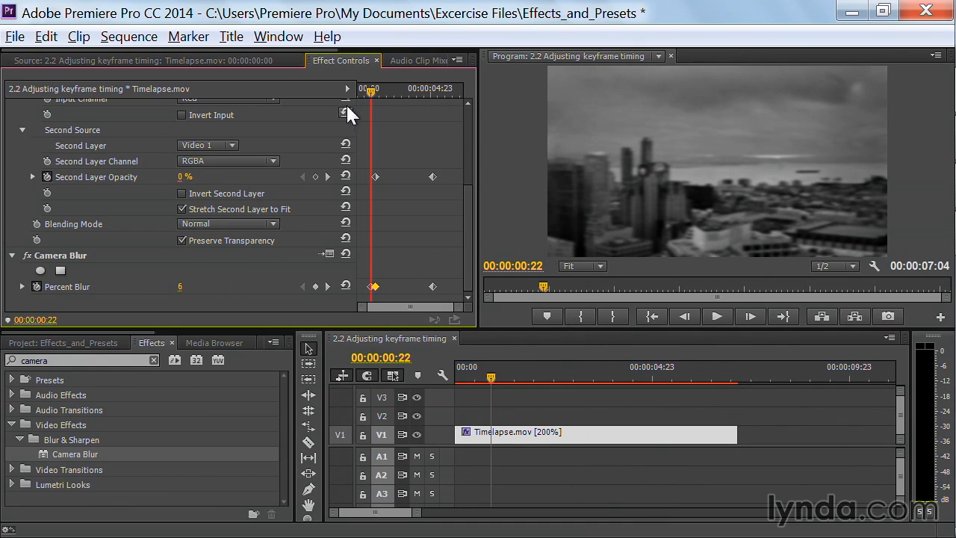
{"action": "left_click_drag", "start_coordinate": [368, 95], "coordinate": [366, 98]}
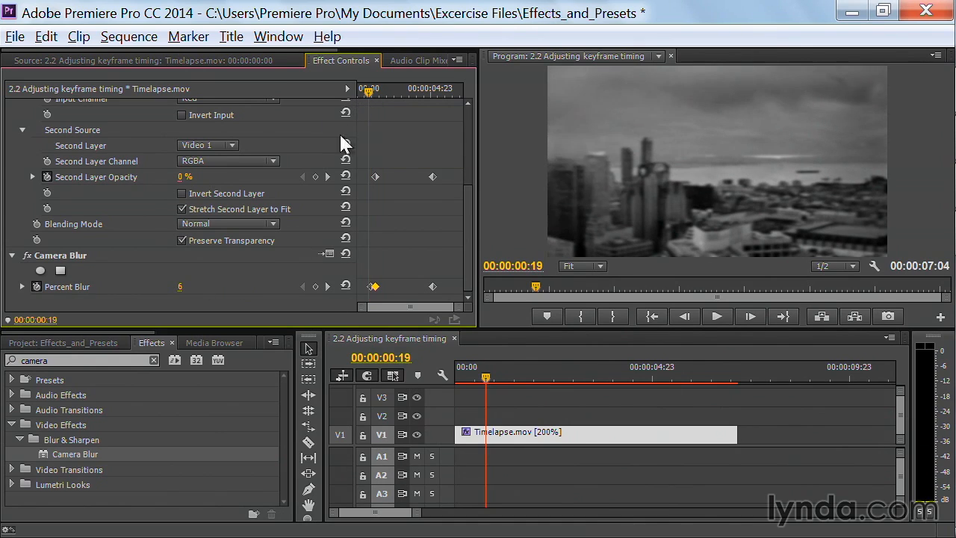
{"action": "left_click", "coordinate": [187, 286]}
{"action": "type", "text": "20"}
{"action": "key", "text": "Return"}
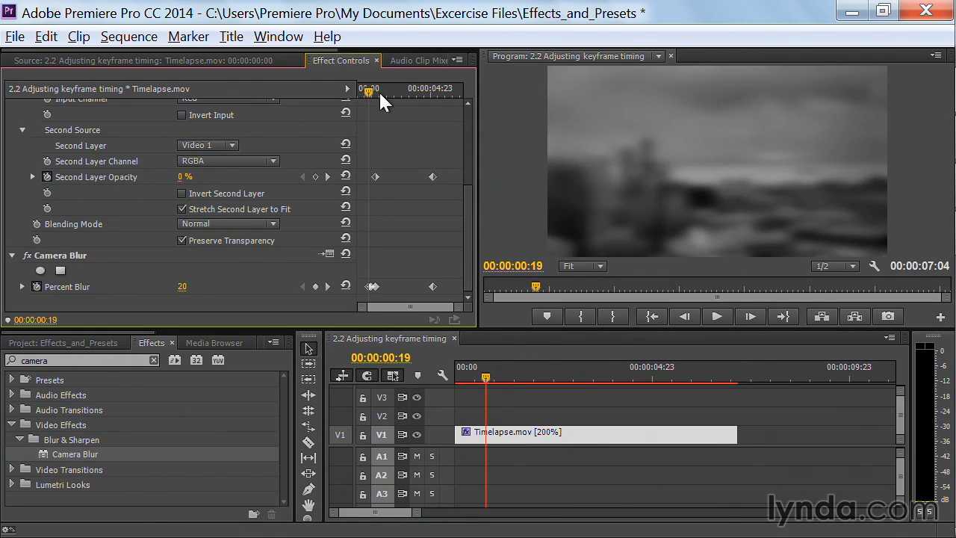
Step: Key Percent Blur at 00:00:01:15, ending at 17, and return to the sequence start
{"action": "left_click_drag", "start_coordinate": [371, 90], "coordinate": [384, 89]}
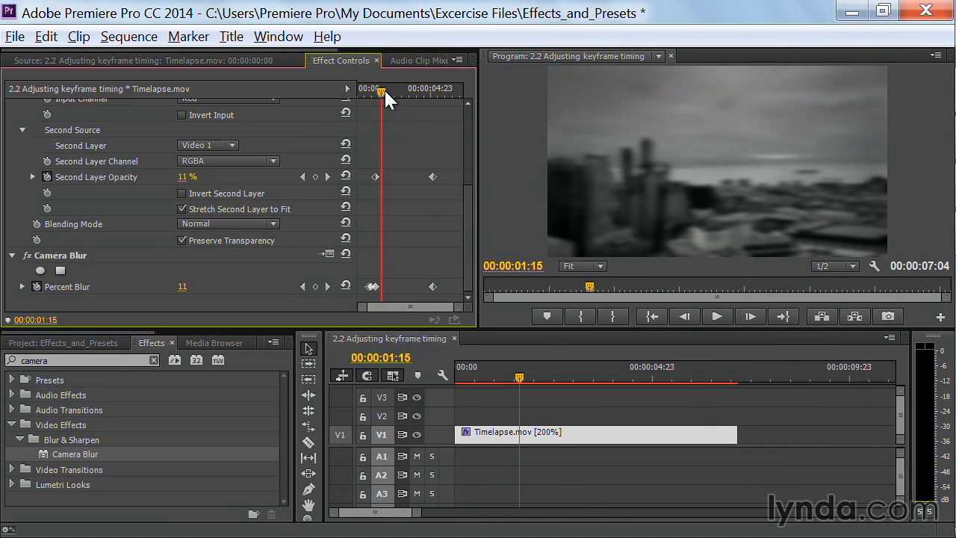
{"action": "left_click", "coordinate": [184, 286]}
{"action": "type", "text": "0"}
{"action": "key", "text": "Return"}
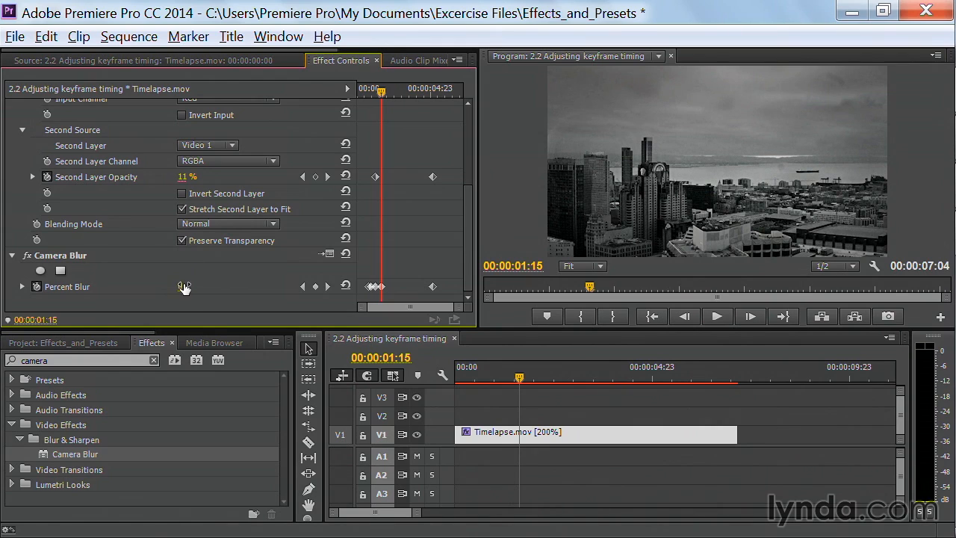
{"action": "left_click_drag", "start_coordinate": [181, 287], "coordinate": [198, 289]}
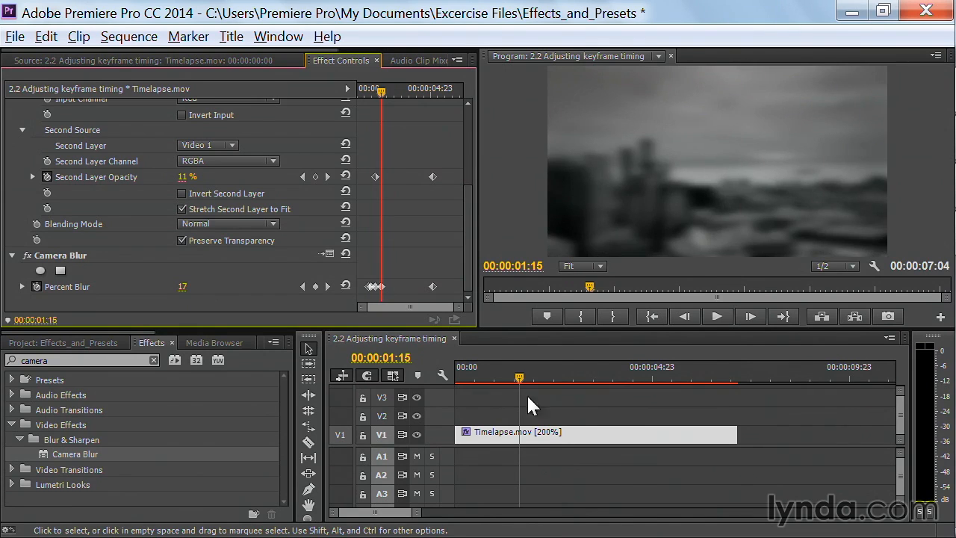
{"action": "left_click_drag", "start_coordinate": [521, 377], "coordinate": [426, 399]}
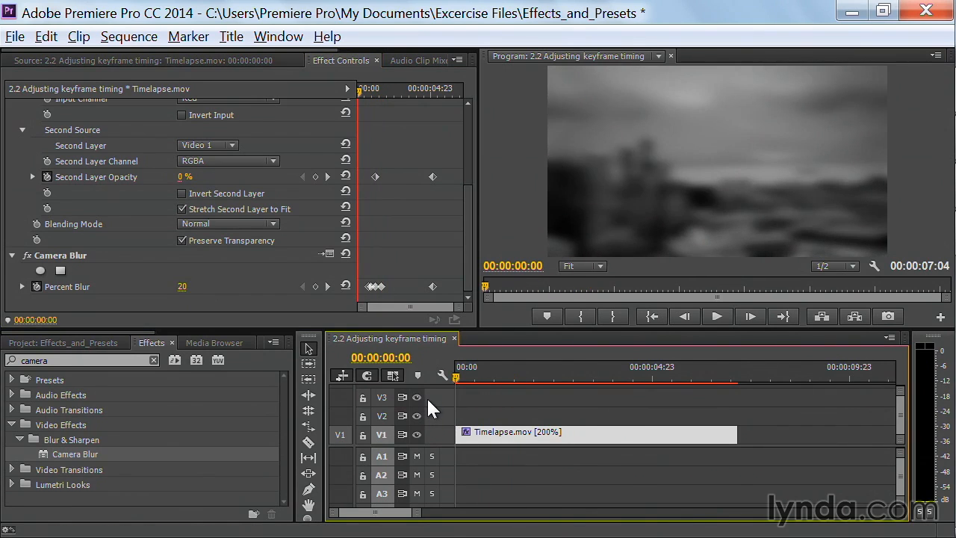
{"action": "key", "text": "space"}
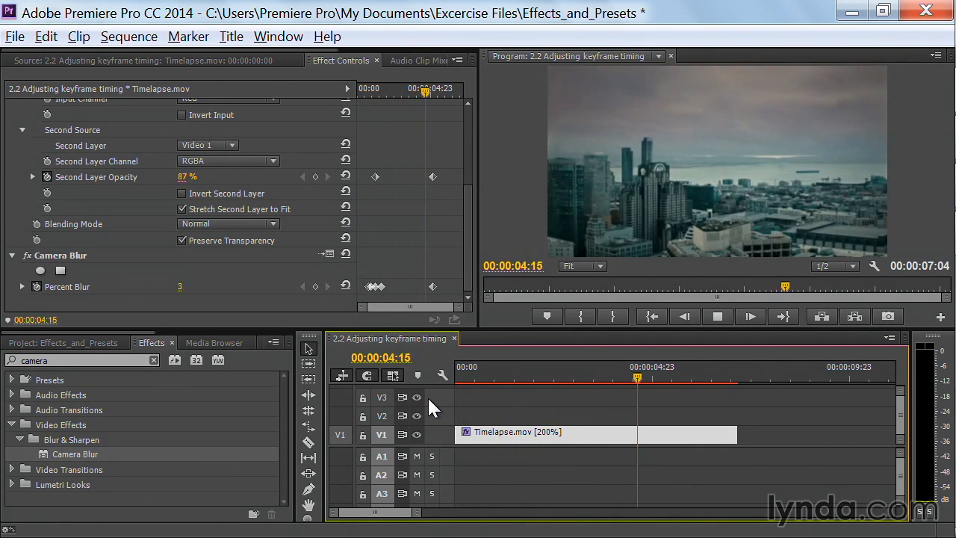
{"action": "key", "text": "space"}
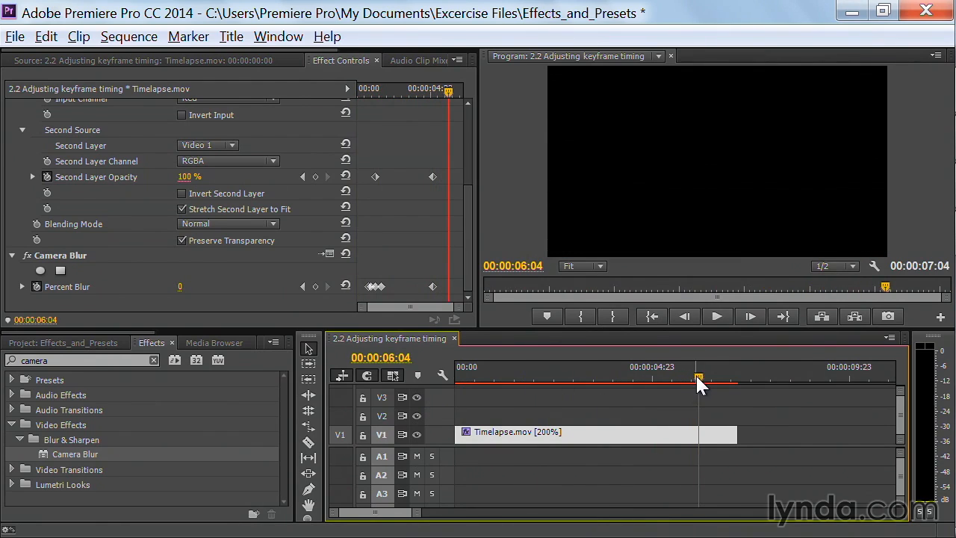
{"action": "left_click_drag", "start_coordinate": [695, 373], "coordinate": [653, 381]}
{"action": "left_click", "coordinate": [448, 293]}
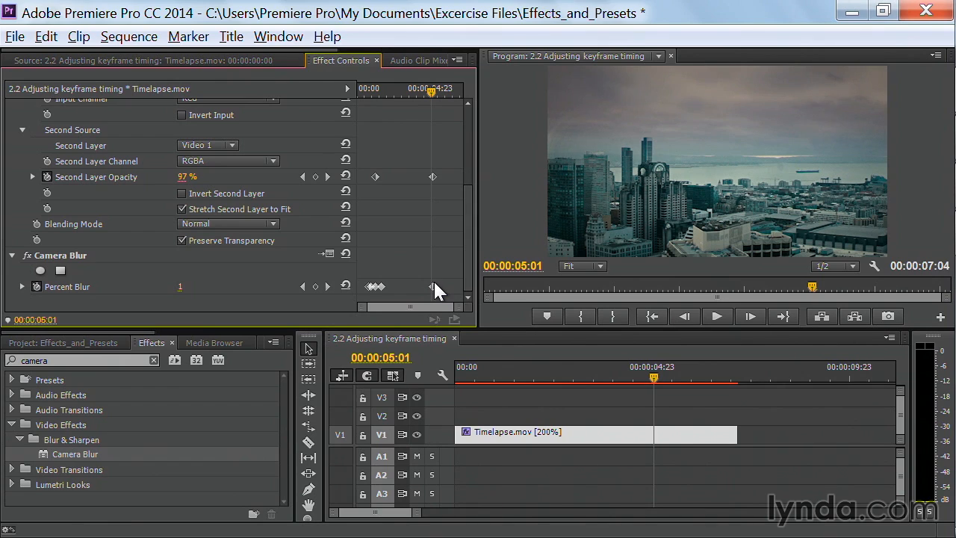
Step: Shift the last opacity and blur keyframes earlier together and preview the new timing
{"action": "left_click_drag", "start_coordinate": [406, 156], "coordinate": [411, 295]}
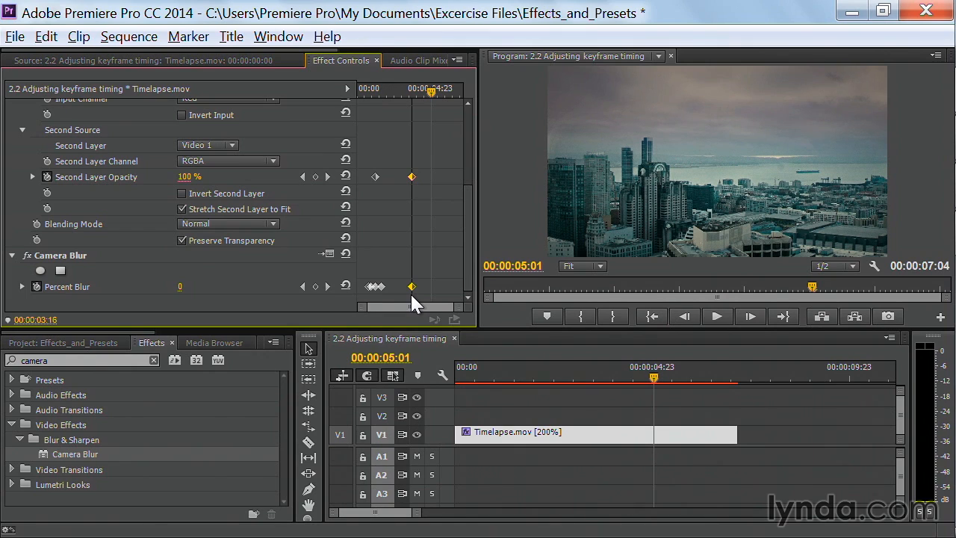
{"action": "left_click_drag", "start_coordinate": [410, 294], "coordinate": [406, 295]}
{"action": "left_click", "coordinate": [377, 90]}
{"action": "key", "text": "space"}
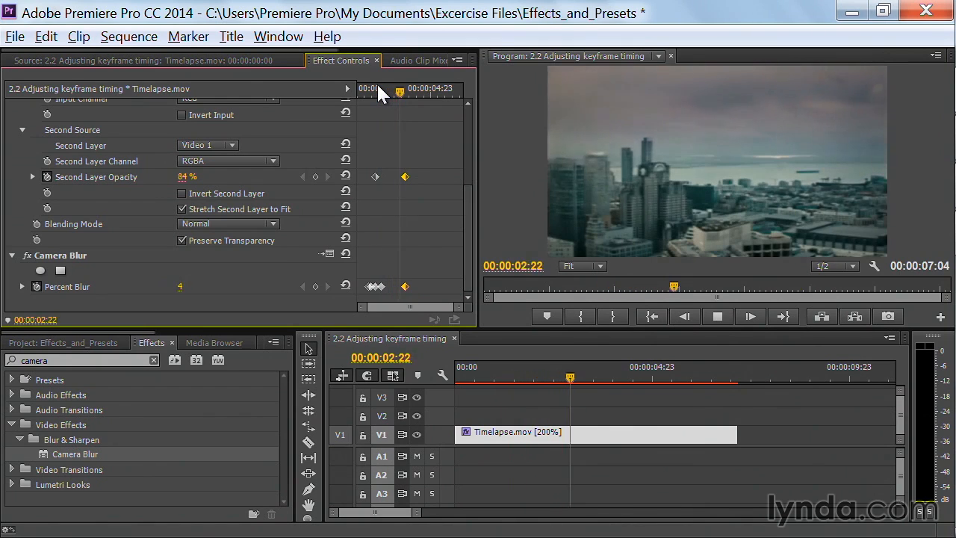
{"action": "key", "text": "space"}
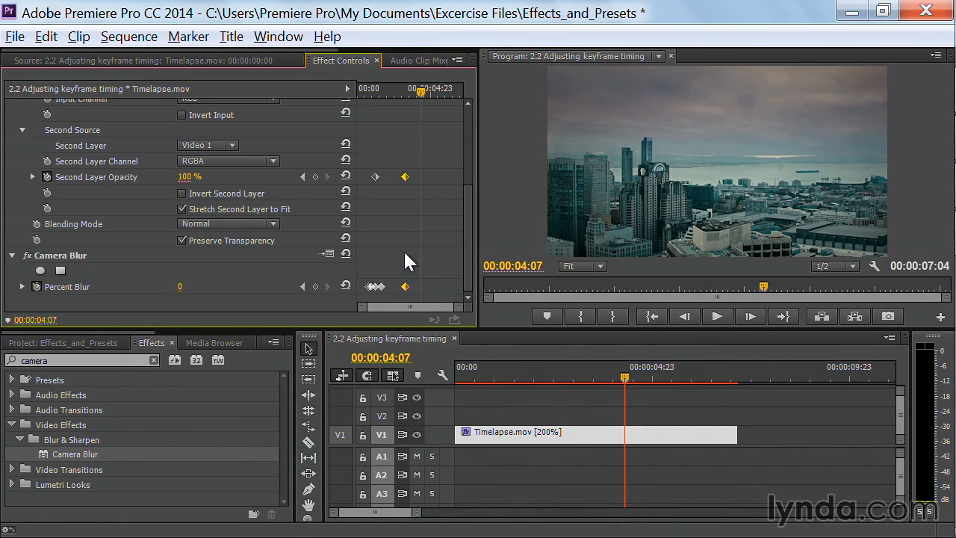
Step: Move the ending Percent Blur keyframe alone to 00:00:02:17 and preview from the start
{"action": "left_click", "coordinate": [404, 286]}
{"action": "left_click_drag", "start_coordinate": [405, 284], "coordinate": [398, 284]}
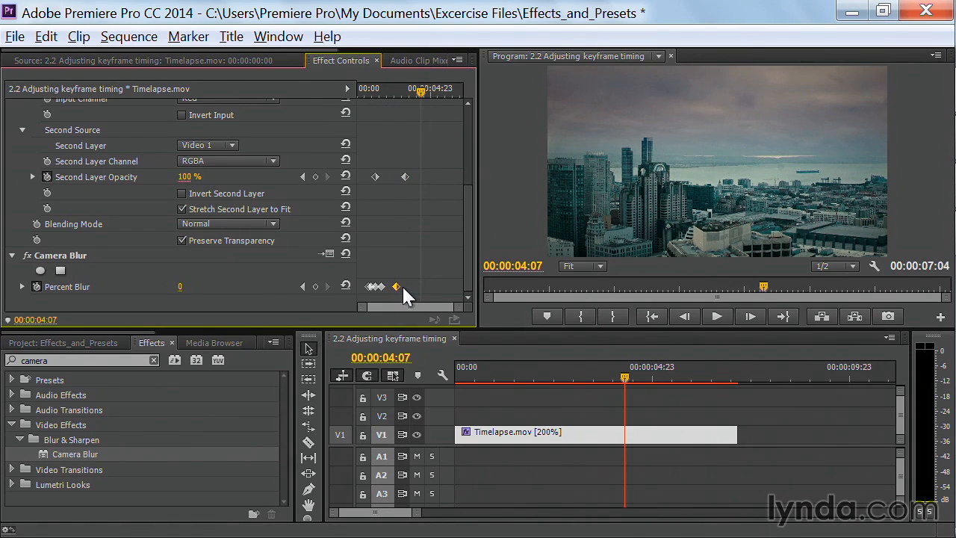
{"action": "left_click", "coordinate": [360, 88]}
{"action": "key", "text": "space"}
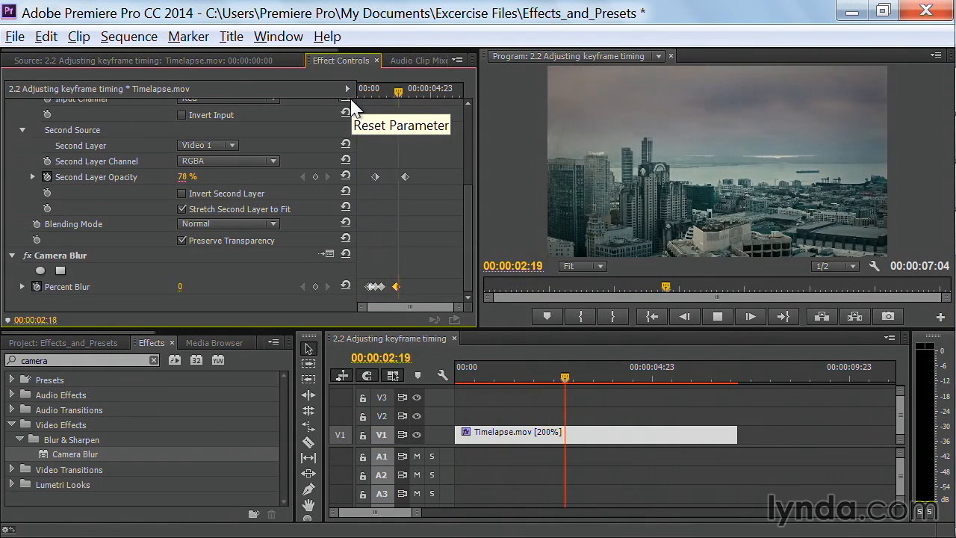
{"action": "key", "text": "space"}
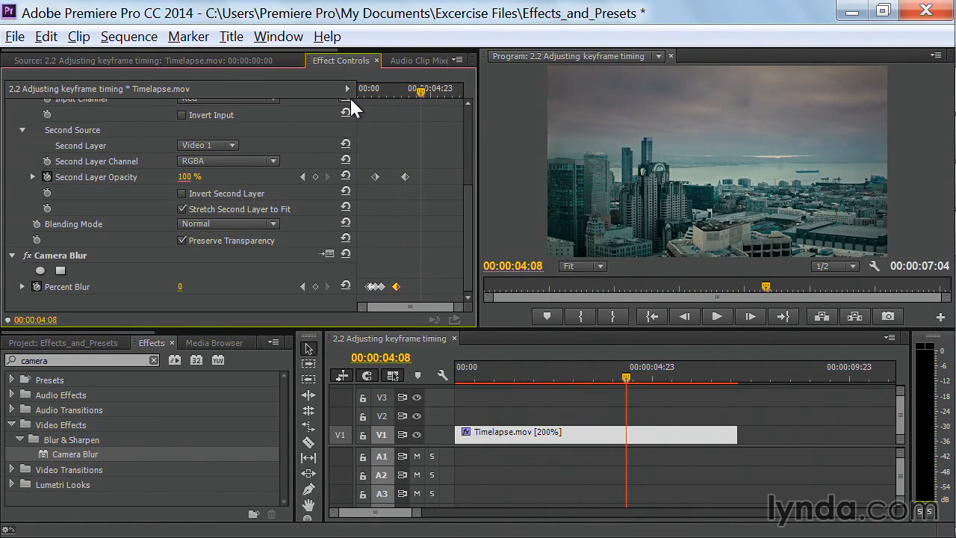